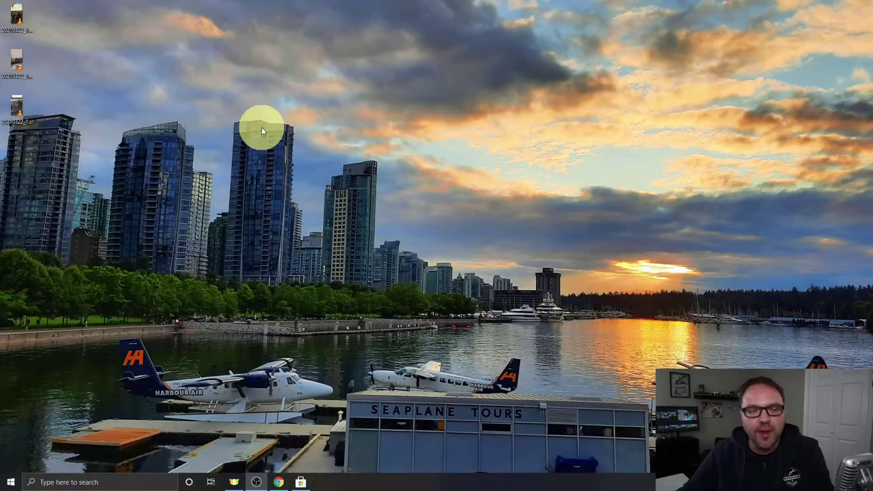
- Play the desktop clips 20210322_131111.mp4, 20210322_131015.mp4 and 20210322_131209.mp4 one after another, closing the player after each
{"action": "double_click", "coordinate": [22, 25]}
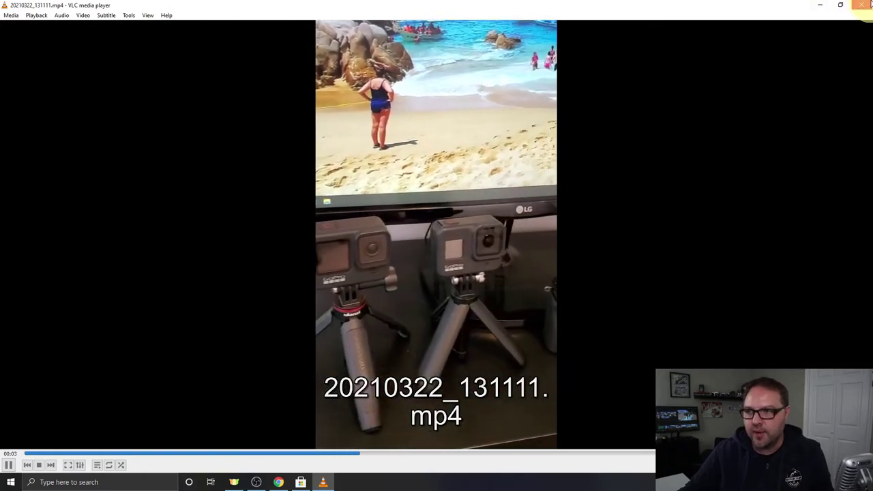
{"action": "left_click", "coordinate": [861, 5]}
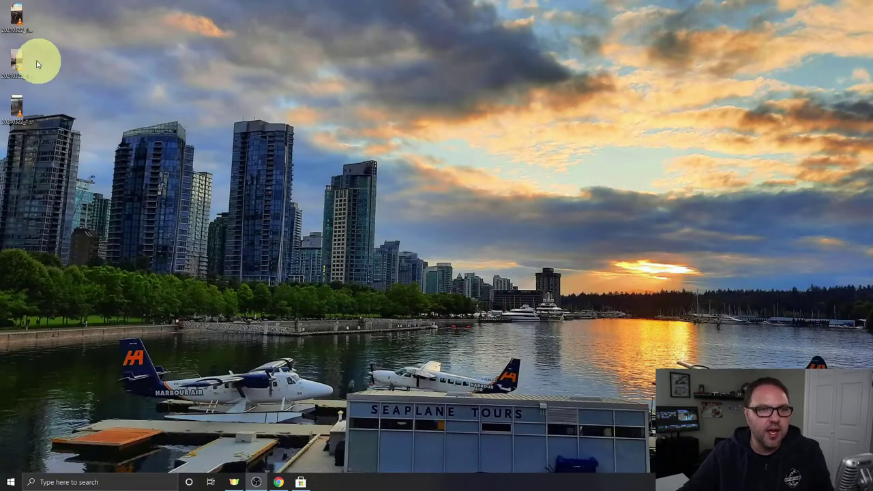
{"action": "left_click", "coordinate": [20, 58]}
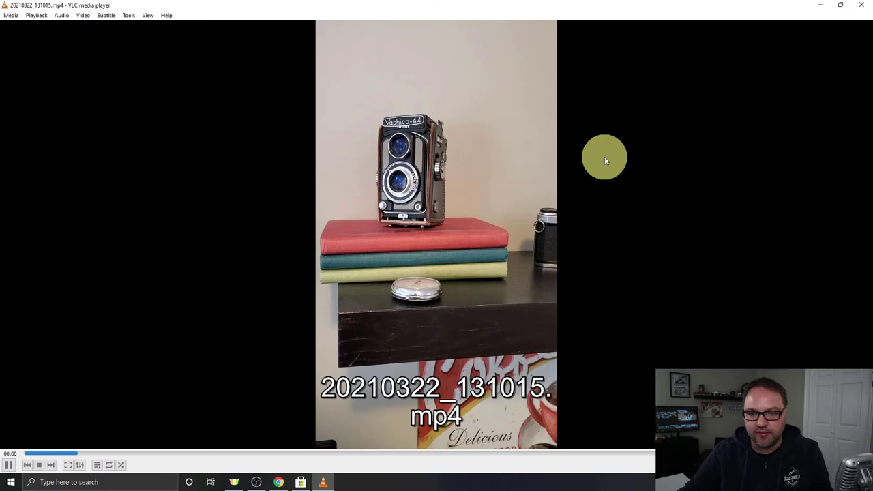
{"action": "left_click", "coordinate": [861, 4]}
{"action": "double_click", "coordinate": [38, 118]}
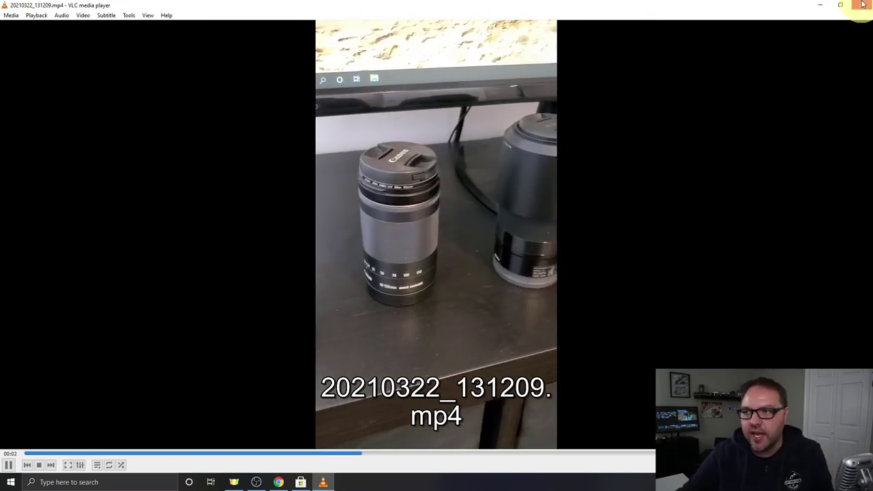
{"action": "left_click", "coordinate": [862, 5]}
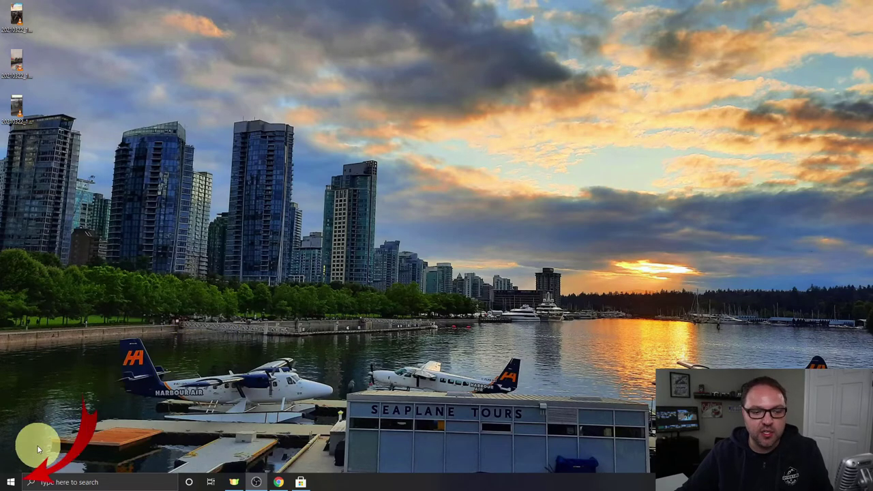
{"action": "left_click", "coordinate": [11, 484]}
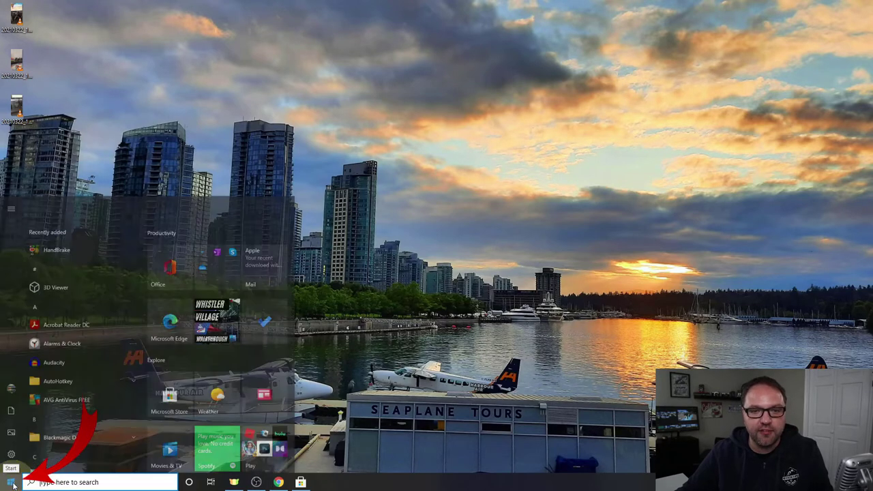
{"action": "scroll", "coordinate": [68, 351], "scroll_direction": "down", "scroll_amount": 5}
{"action": "scroll", "coordinate": [74, 357], "scroll_direction": "down", "scroll_amount": 15}
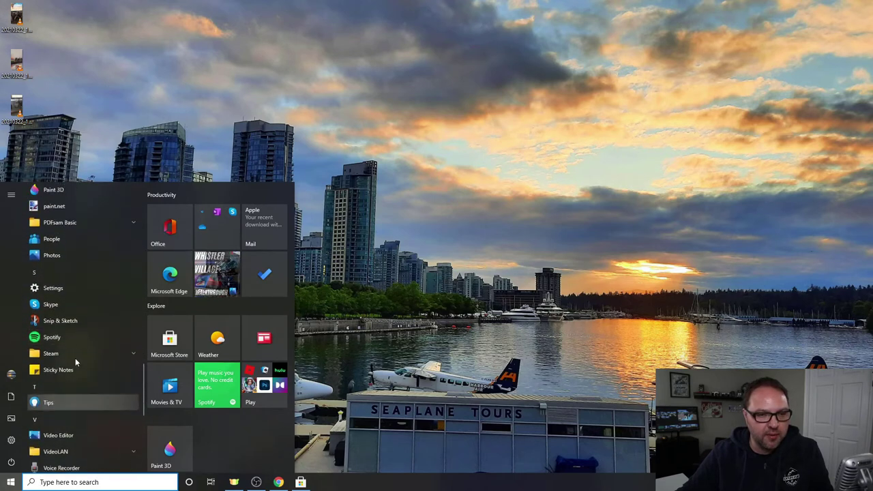
{"action": "scroll", "coordinate": [75, 358], "scroll_direction": "up", "scroll_amount": 1}
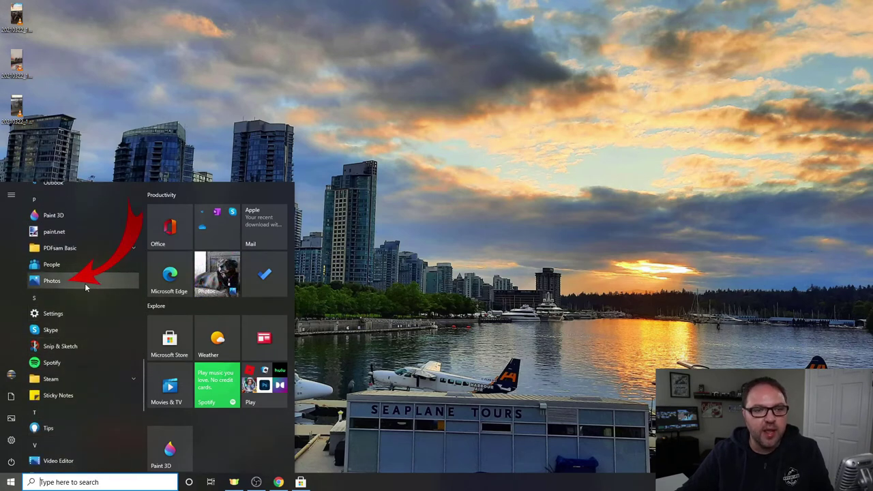
{"action": "left_click", "coordinate": [448, 259]}
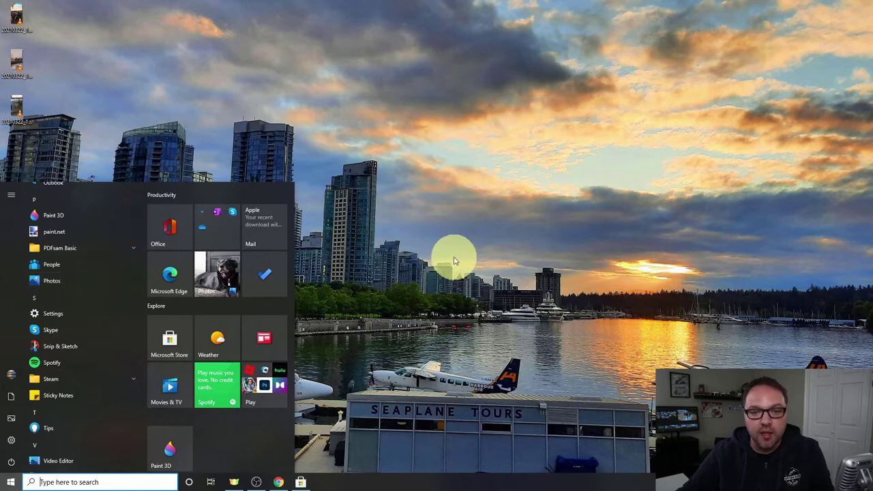
{"action": "left_click", "coordinate": [156, 388]}
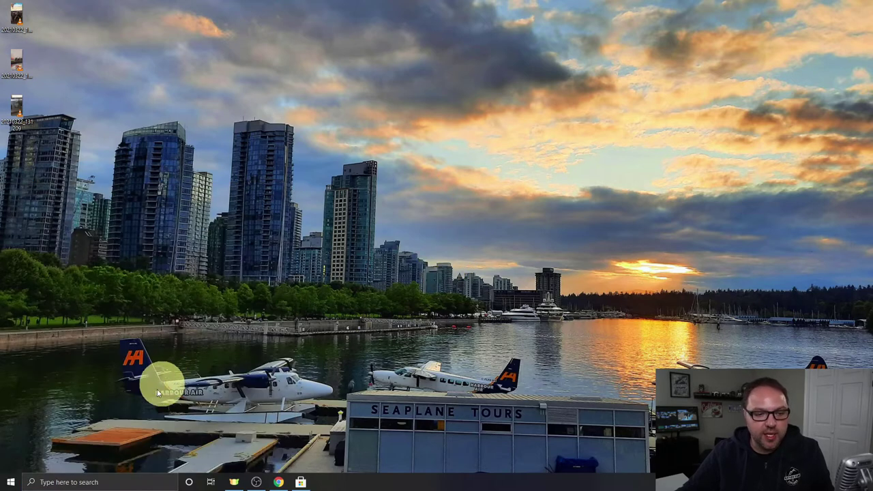
- Search Windows for "video" and open the Video Editor app
{"action": "left_click", "coordinate": [106, 480]}
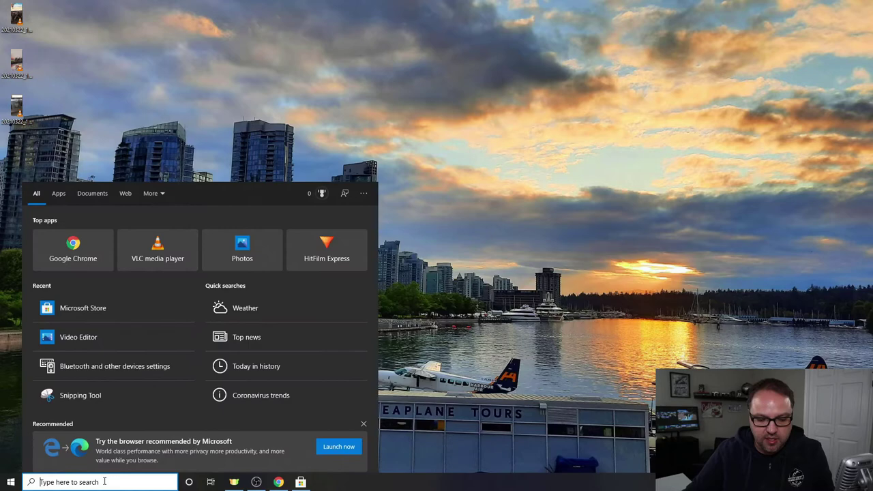
{"action": "type", "text": "video"}
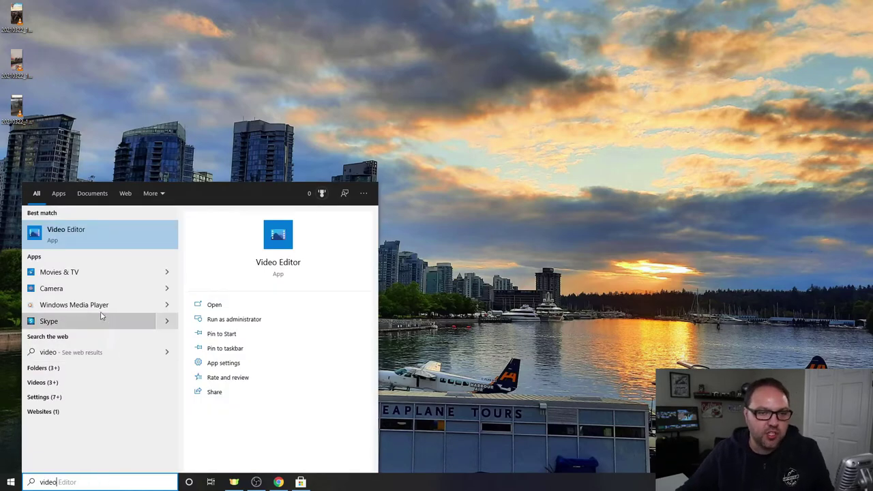
{"action": "left_click", "coordinate": [95, 235]}
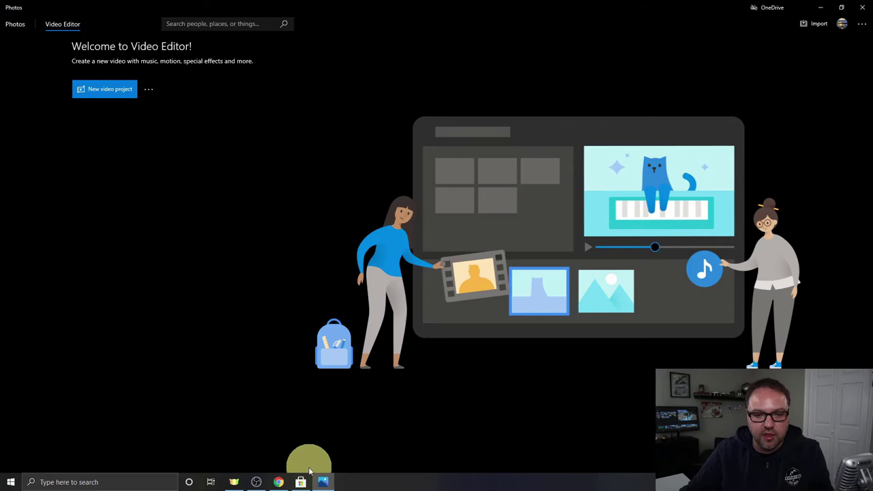
- Switch to Microsoft Store to view the Microsoft Photos page, and return to Video Editor
{"action": "left_click", "coordinate": [300, 482]}
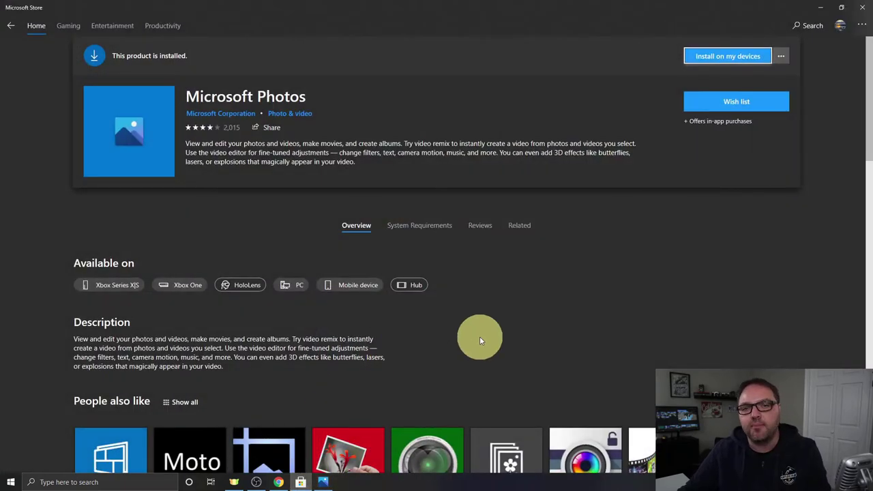
{"action": "left_click", "coordinate": [821, 7]}
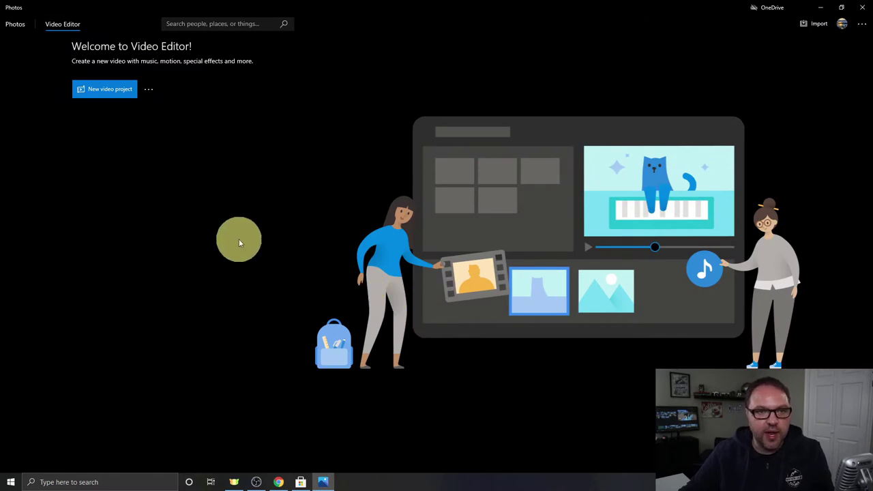
- Create a new video project named "combine vertical"
{"action": "left_click", "coordinate": [113, 92]}
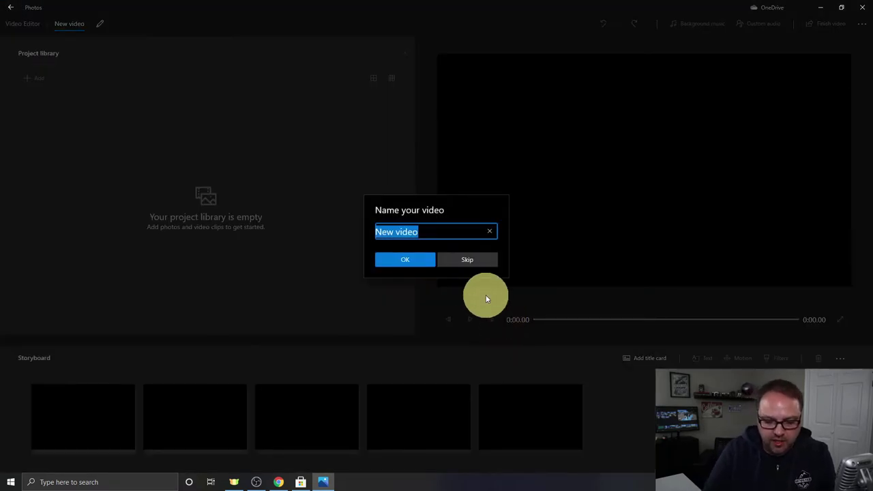
{"action": "type", "text": "combine "}
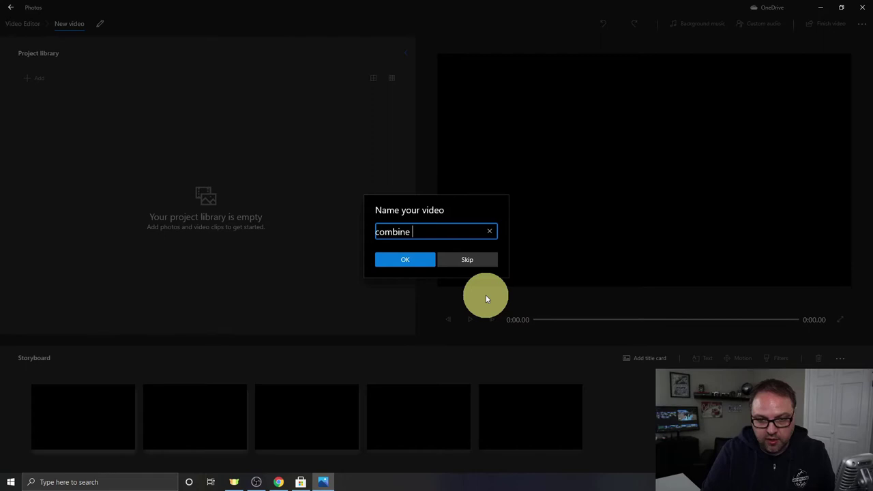
{"action": "type", "text": "vertical"}
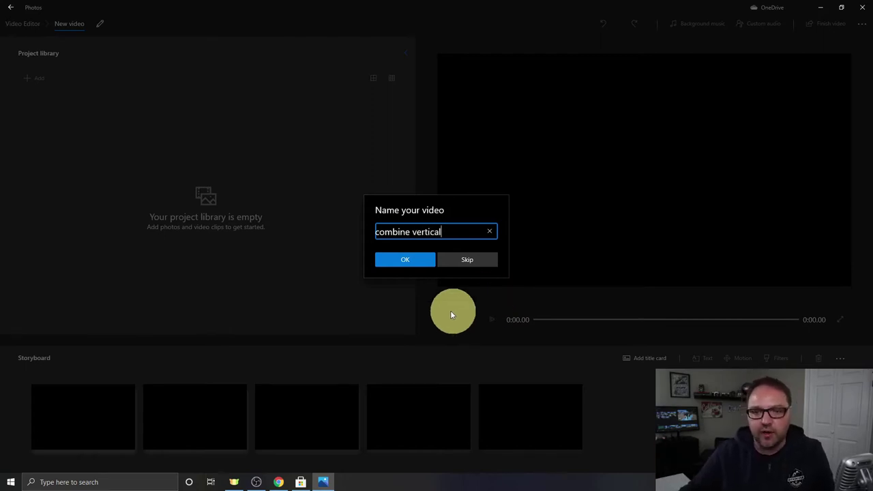
{"action": "left_click", "coordinate": [406, 260]}
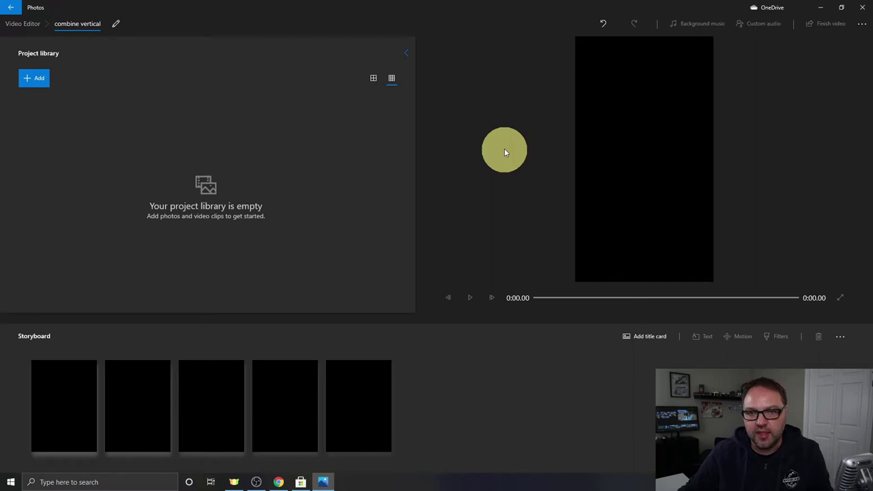
- Add the three vertical clips from the desktop to the project library and restore the editor to full screen
{"action": "left_click_drag", "start_coordinate": [339, 10], "coordinate": [468, 31]}
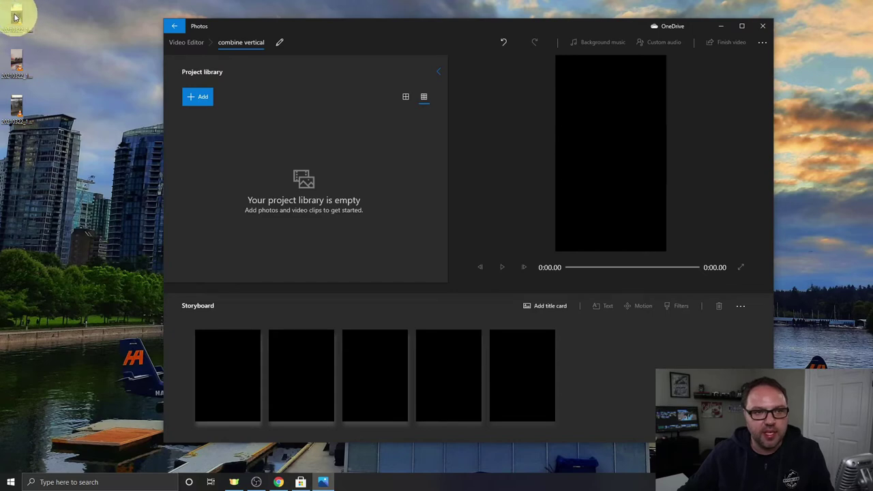
{"action": "left_click_drag", "start_coordinate": [15, 18], "coordinate": [311, 163]}
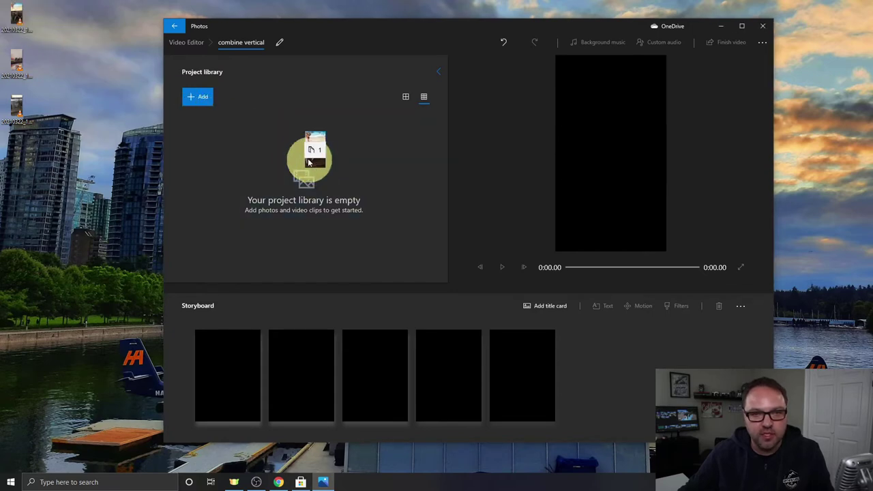
{"action": "left_click_drag", "start_coordinate": [307, 162], "coordinate": [305, 161]}
{"action": "left_click_drag", "start_coordinate": [25, 59], "coordinate": [295, 166]}
{"action": "left_click_drag", "start_coordinate": [20, 107], "coordinate": [296, 180]}
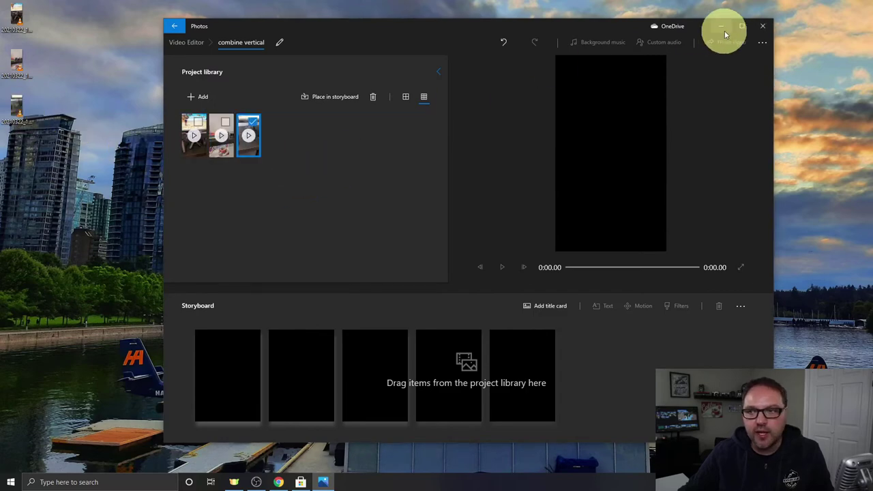
{"action": "left_click", "coordinate": [742, 26]}
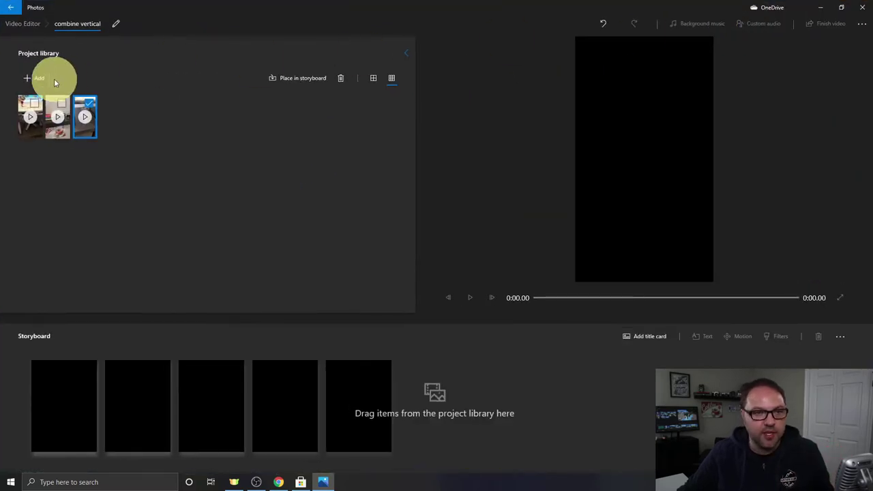
{"action": "left_click", "coordinate": [38, 79]}
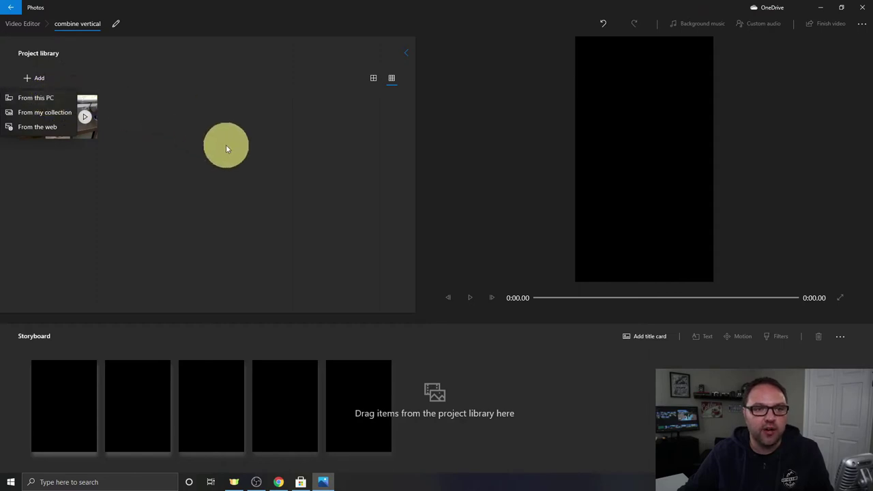
{"action": "left_click", "coordinate": [228, 144]}
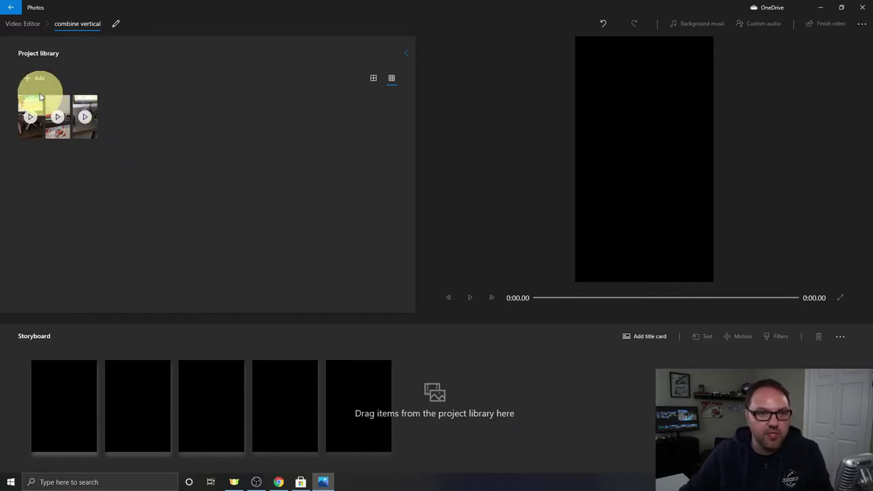
- Place the three library clips in the storyboard one after another, keeping their library order
{"action": "left_click_drag", "start_coordinate": [23, 102], "coordinate": [64, 399]}
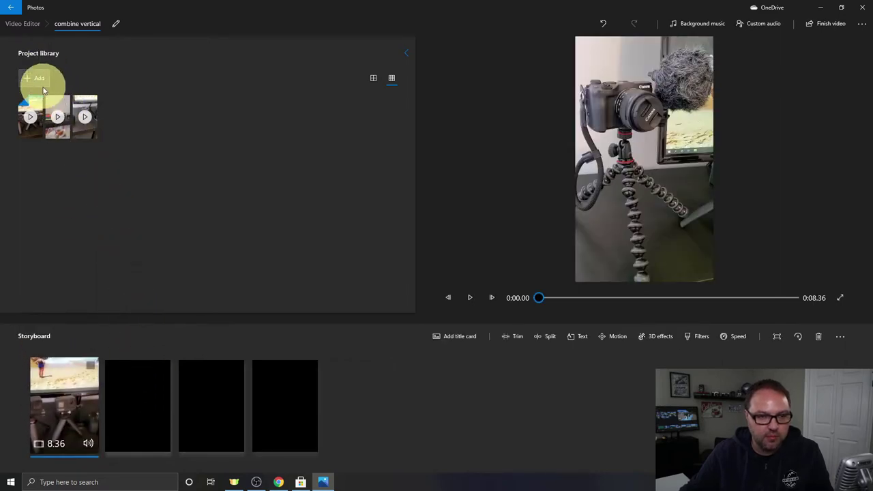
{"action": "left_click_drag", "start_coordinate": [50, 102], "coordinate": [145, 404]}
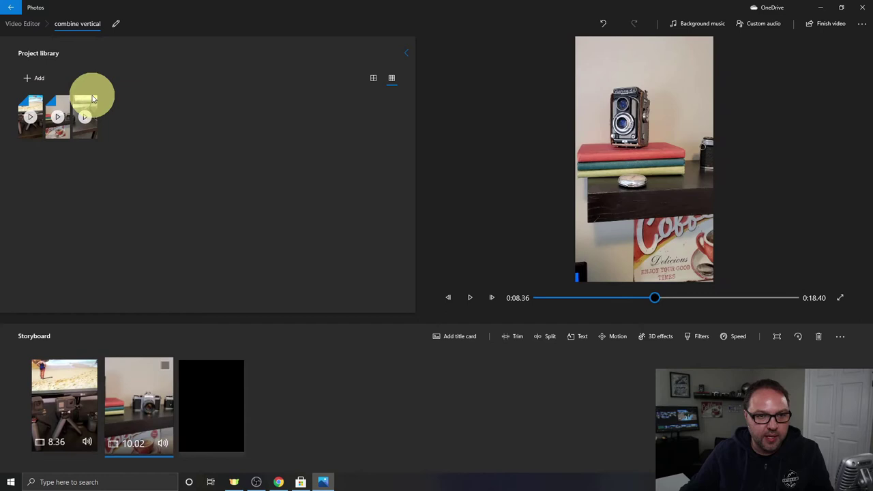
{"action": "left_click", "coordinate": [79, 102]}
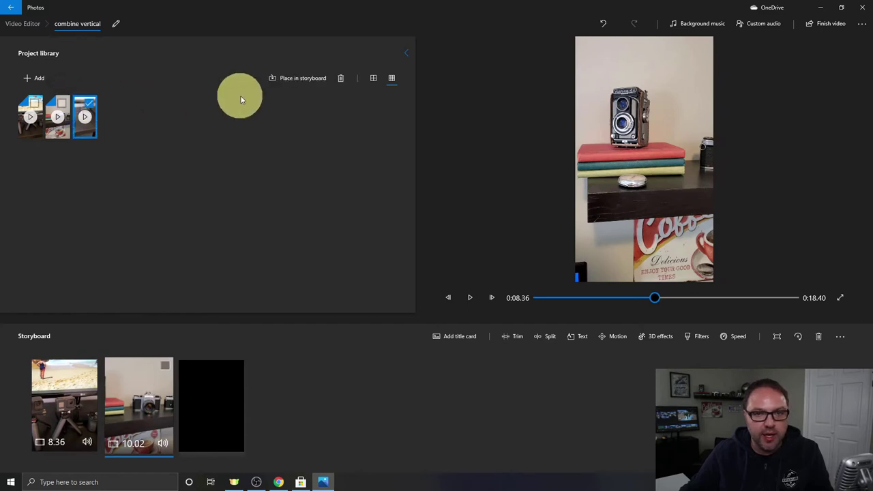
{"action": "left_click", "coordinate": [299, 80]}
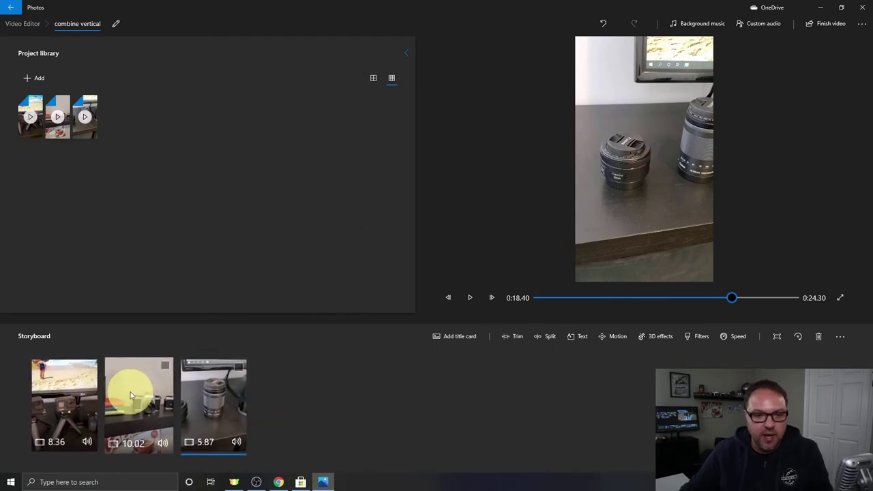
{"action": "left_click_drag", "start_coordinate": [212, 397], "coordinate": [259, 398]}
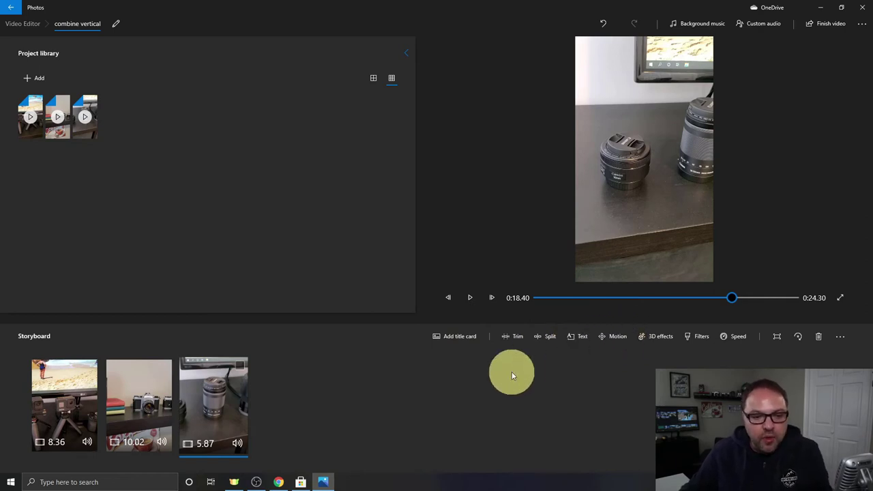
- Preview the combined video from the start and move the playhead back near the beginning
{"action": "left_click_drag", "start_coordinate": [729, 300], "coordinate": [531, 314]}
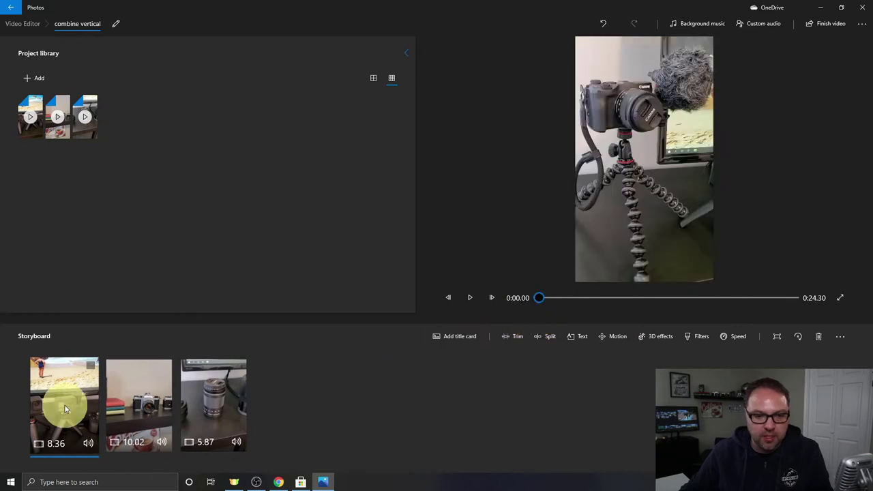
{"action": "left_click", "coordinate": [470, 302]}
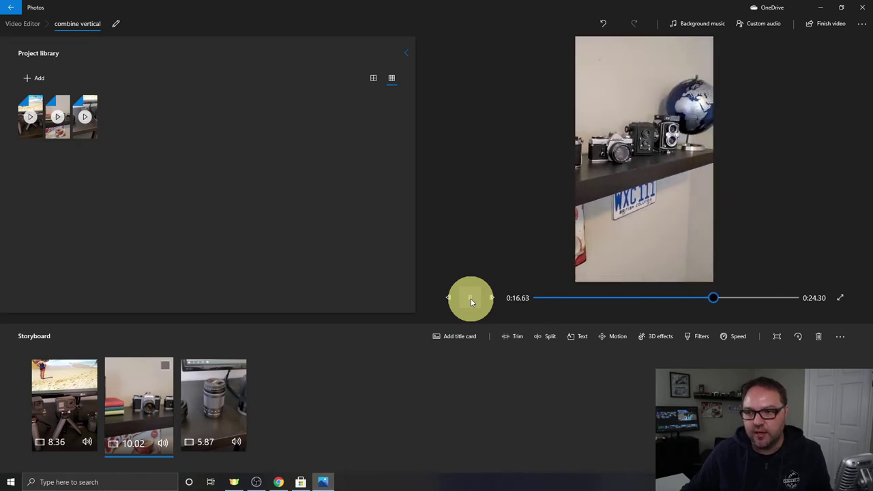
{"action": "left_click", "coordinate": [546, 300]}
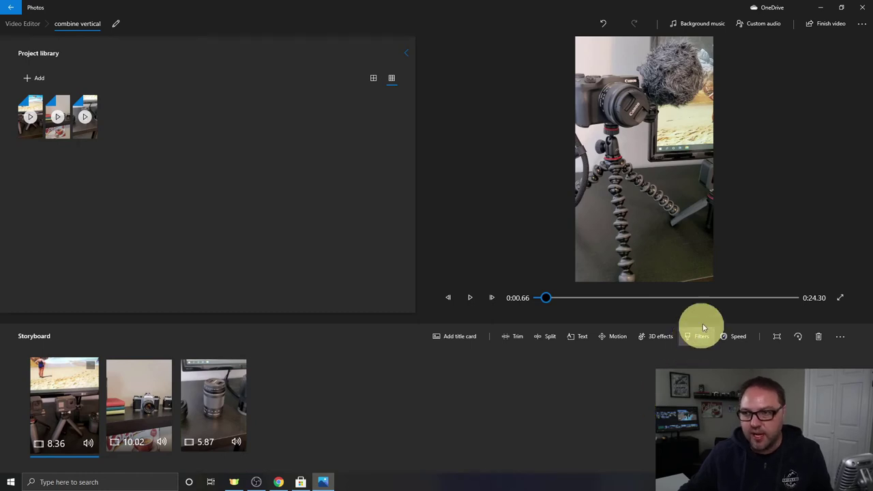
- Export the finished video at High 1080p quality to the Desktop under the file name "combine vertical"
{"action": "left_click", "coordinate": [826, 26]}
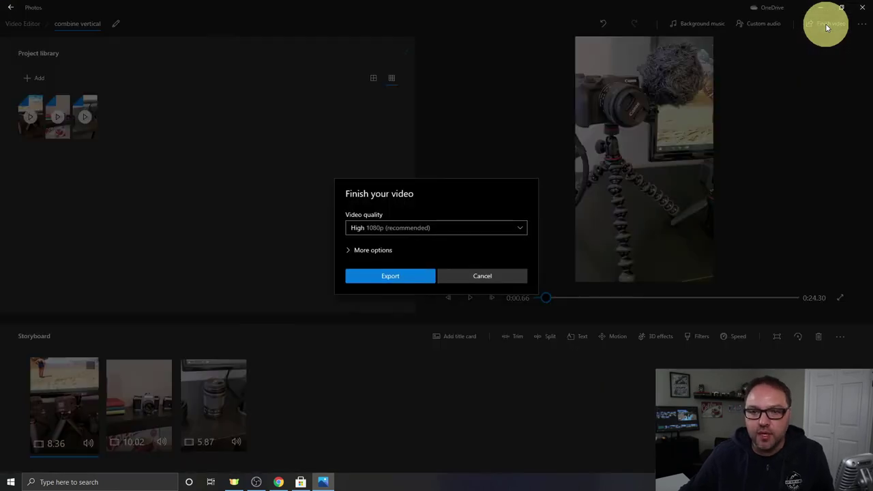
{"action": "left_click", "coordinate": [481, 228]}
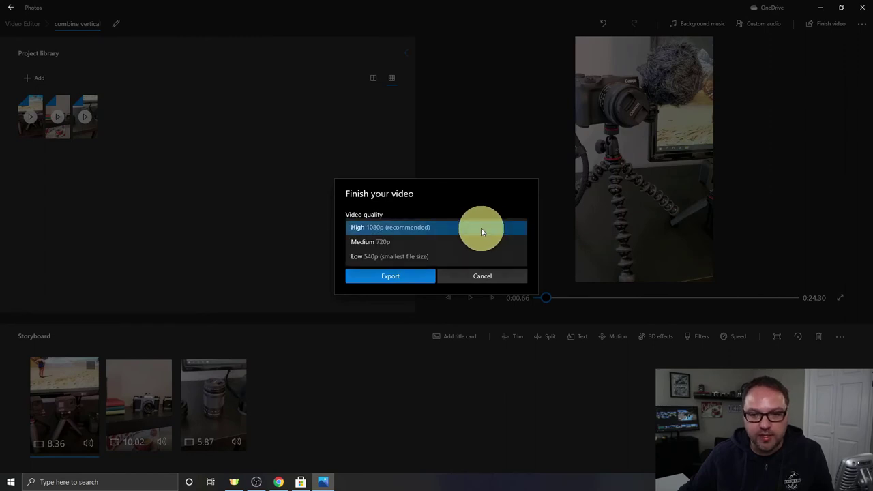
{"action": "left_click", "coordinate": [481, 227]}
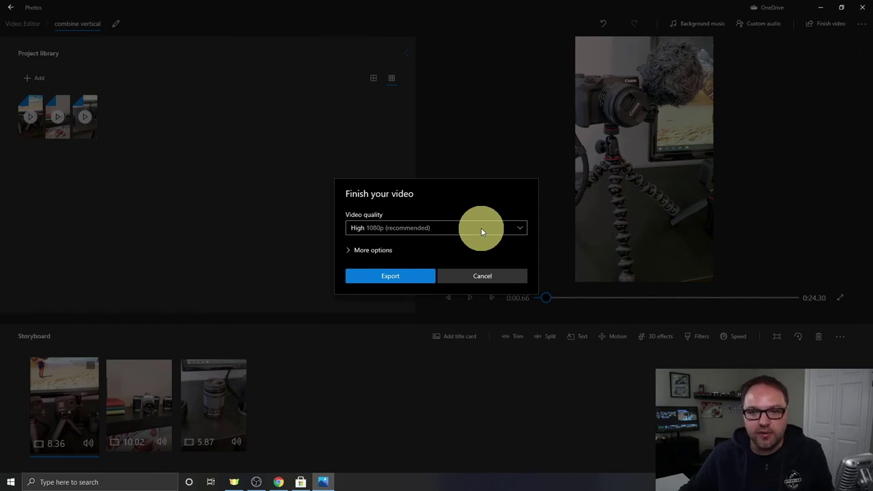
{"action": "left_click", "coordinate": [400, 279]}
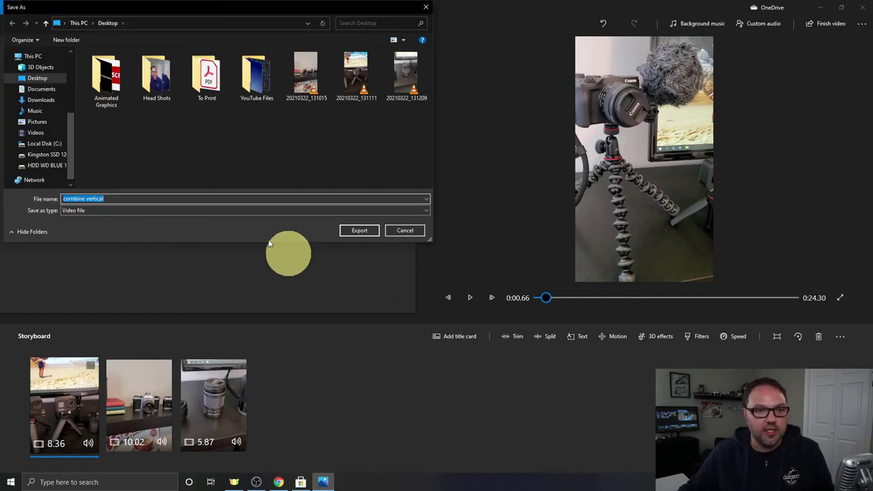
{"action": "left_click", "coordinate": [42, 80]}
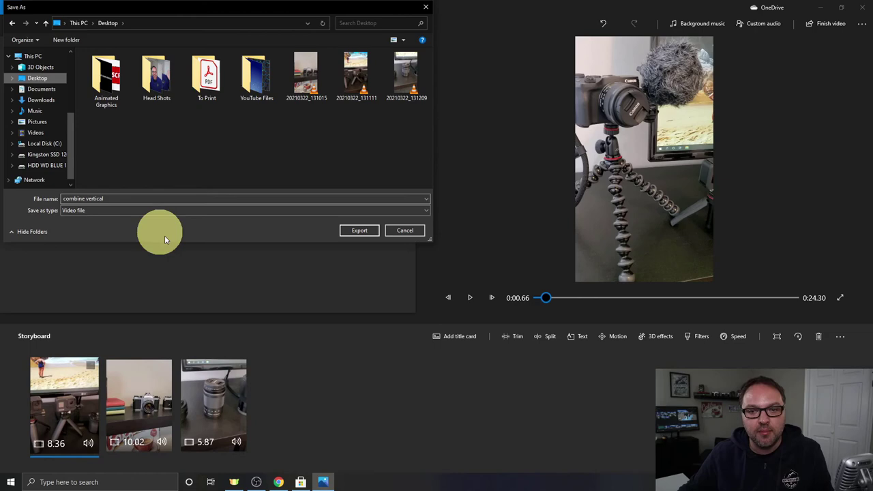
{"action": "left_click", "coordinate": [362, 230]}
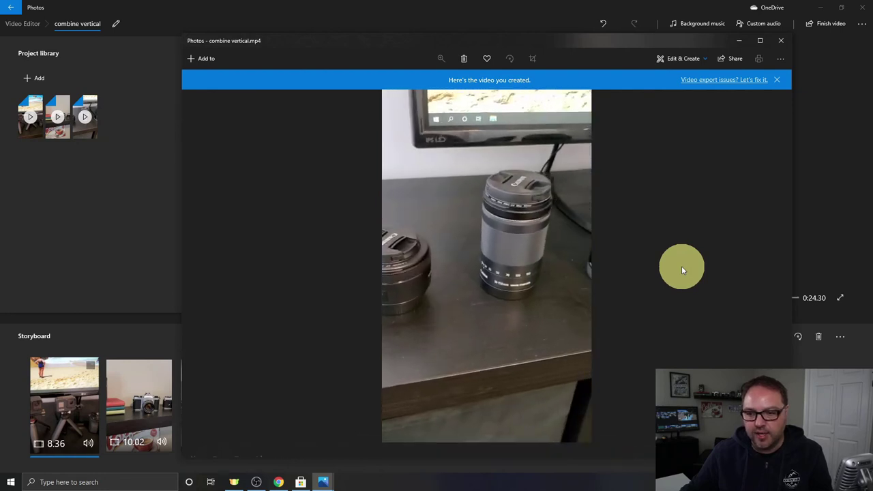
- Close the exported video's playback window and shrink the editor to a smaller window that uncovers the desktop files
{"action": "left_click", "coordinate": [778, 43]}
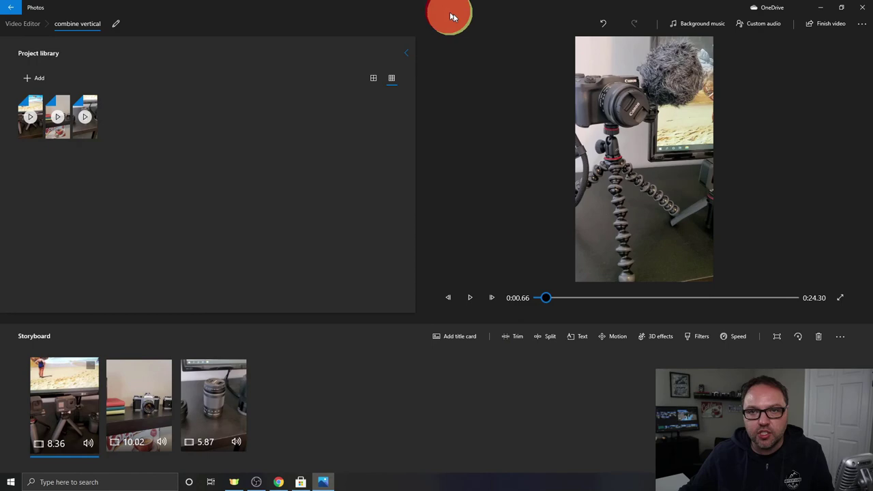
{"action": "left_click_drag", "start_coordinate": [450, 16], "coordinate": [553, 43]}
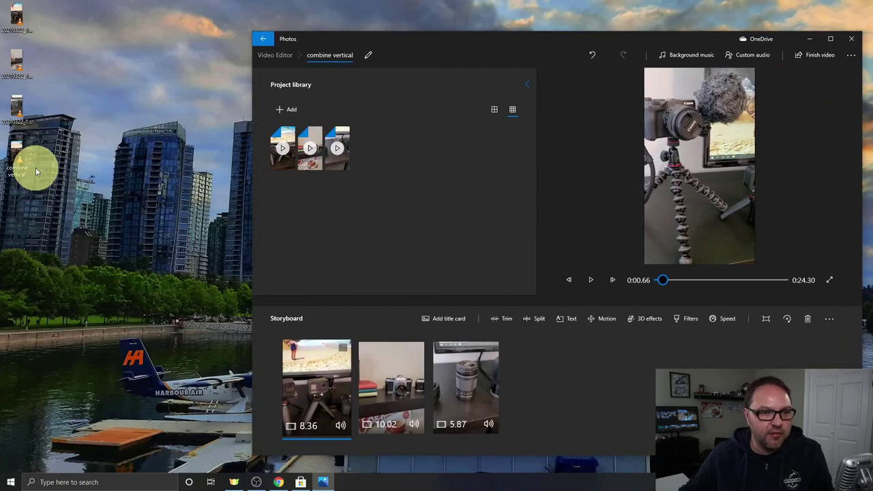